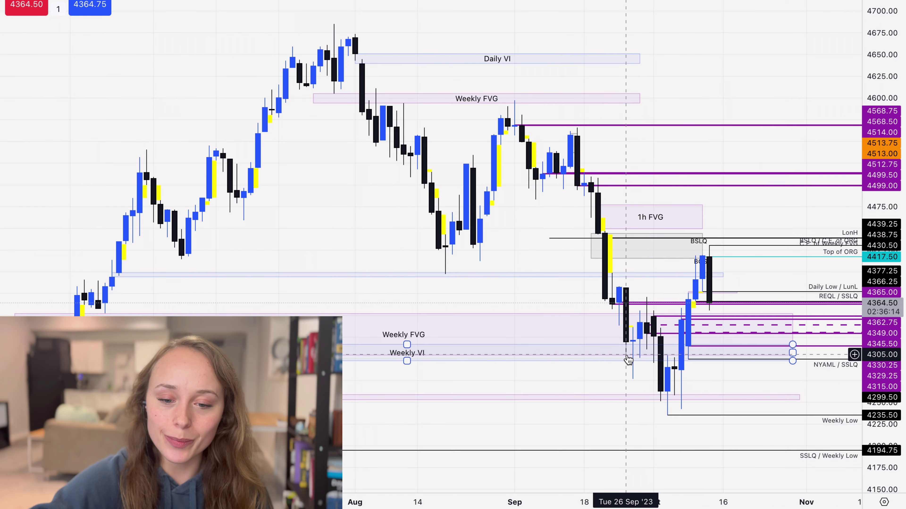
Measure the grey zone with a Fibonacci retracement from 4444.00 down to its lower edge, and delete the retracement.
scroll(627, 358, up, 3)
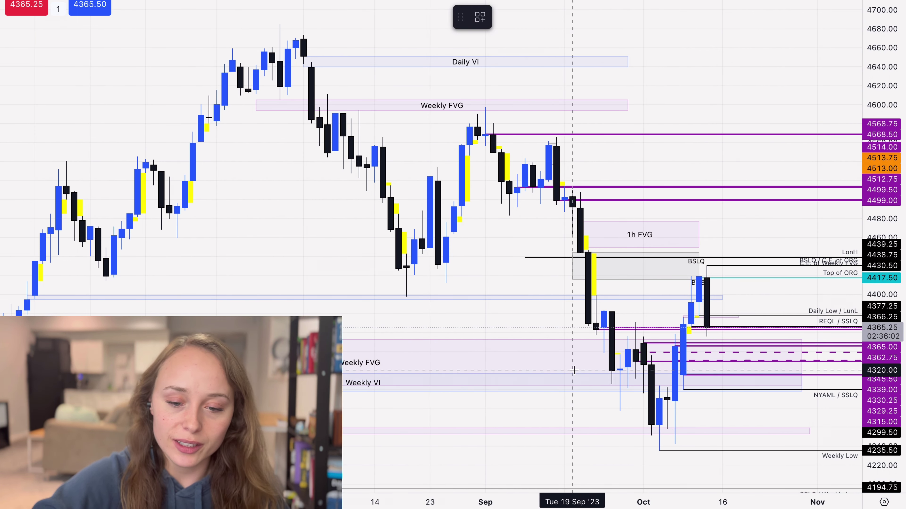
click(564, 253)
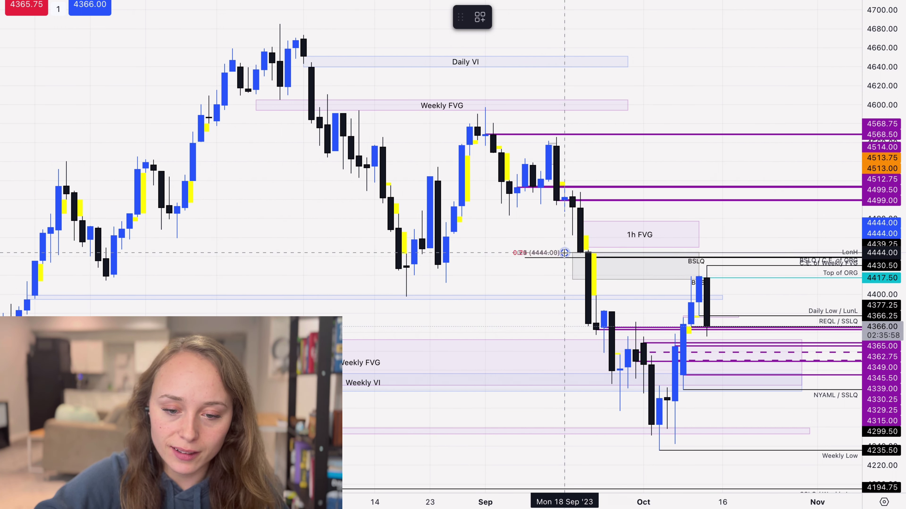
click(572, 280)
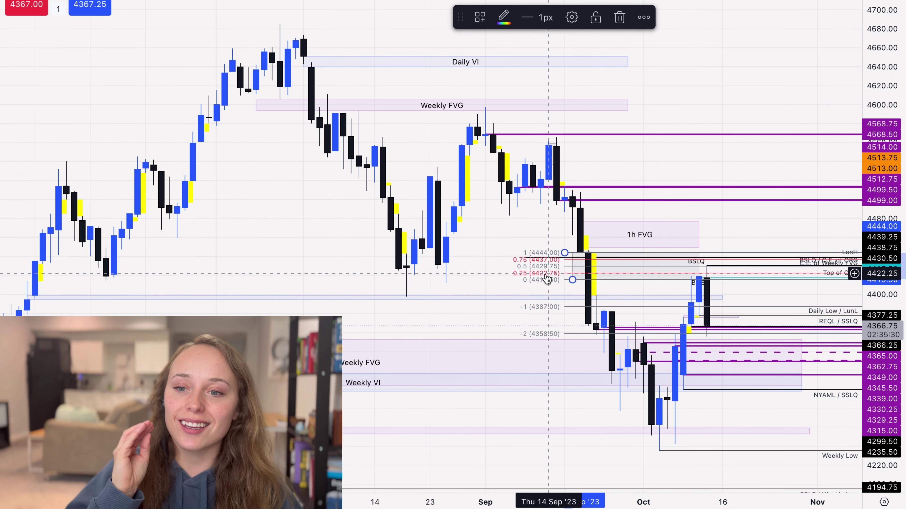
key(Delete)
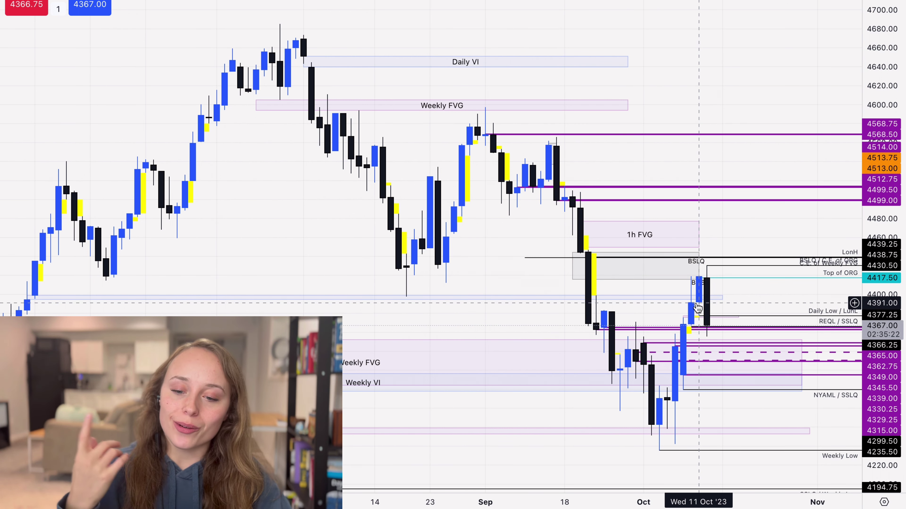
click(683, 267)
click(654, 274)
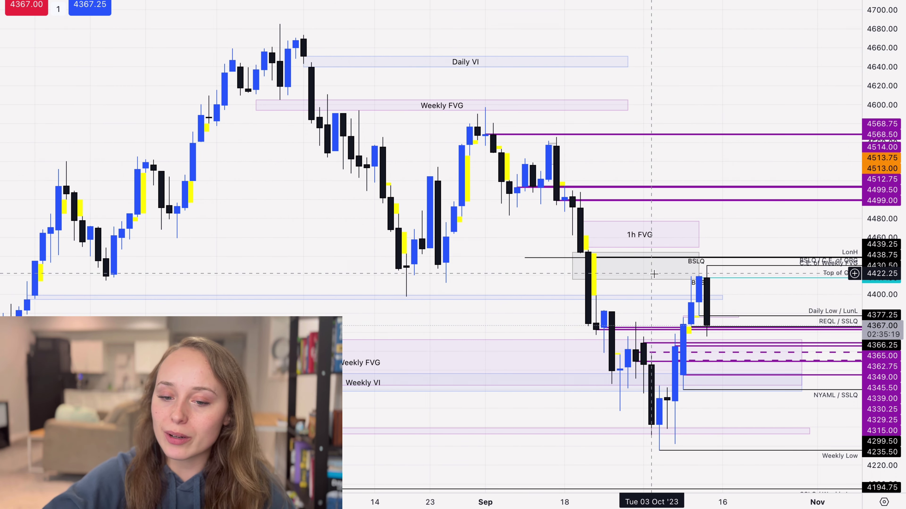
click(680, 271)
click(768, 251)
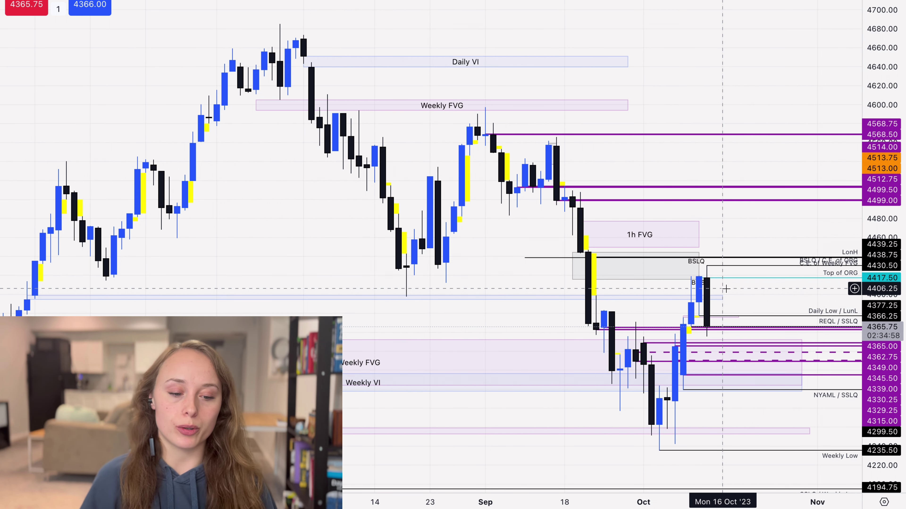
Switch the chart to the 1-hour timeframe and inspect the candles from 6 to 12 October.
text(1H)
key(Return)
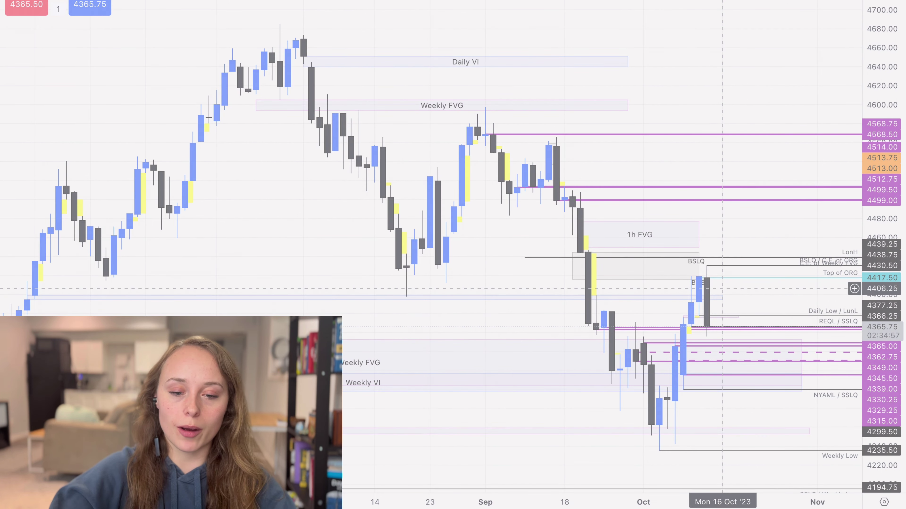
scroll(582, 217, up, 5)
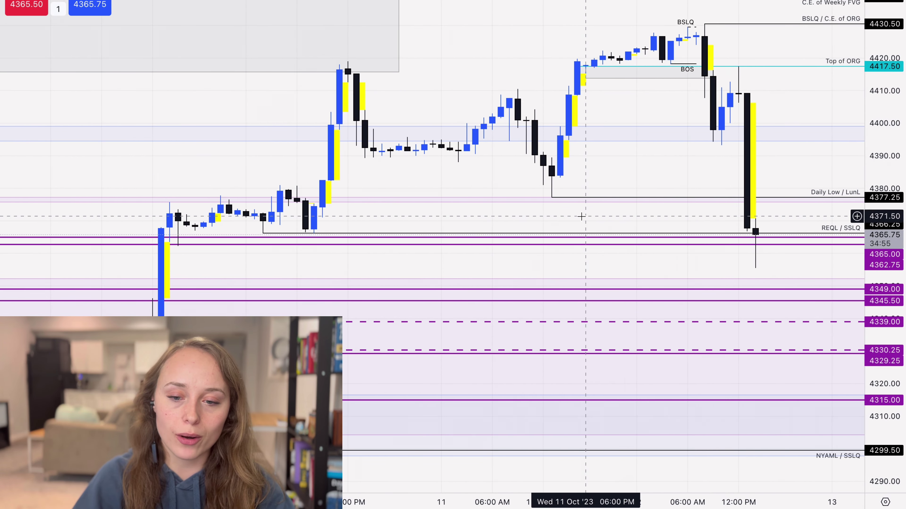
scroll(583, 221, down, 1)
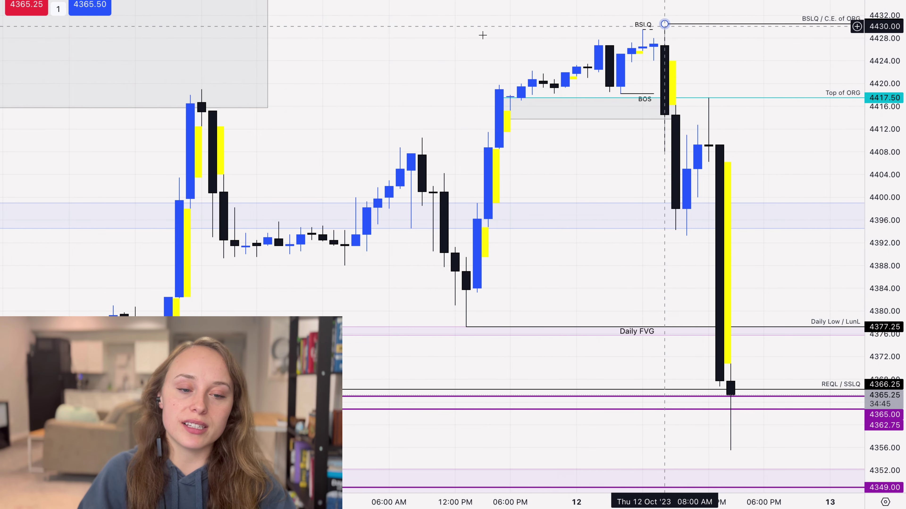
click(250, 26)
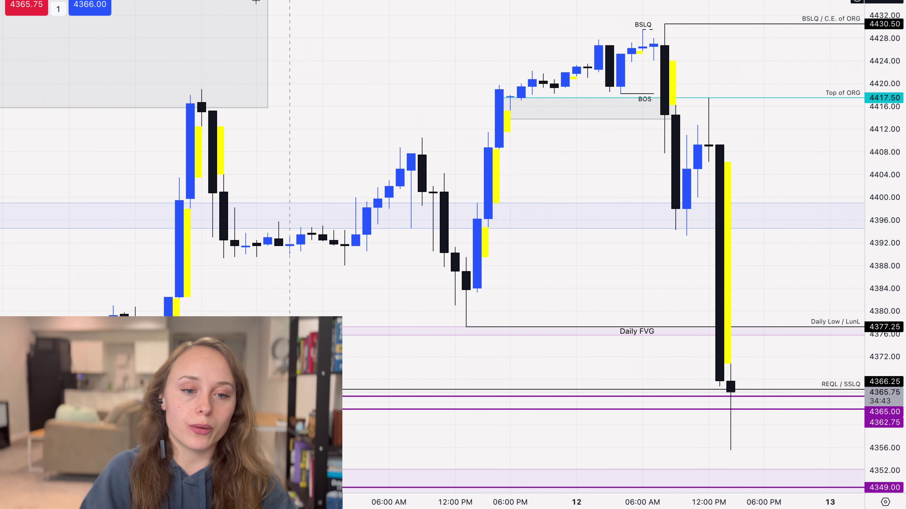
scroll(309, 41, down, 5)
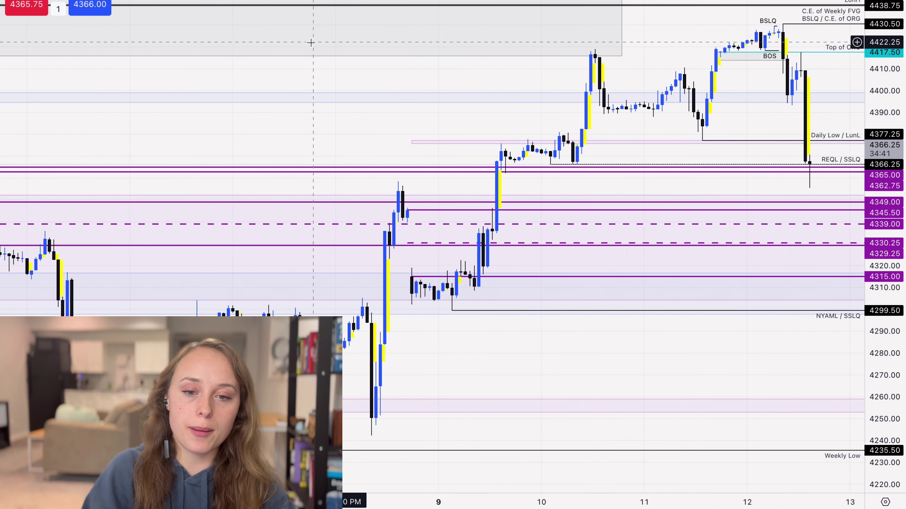
scroll(309, 41, down, 2)
scroll(446, 23, up, 2)
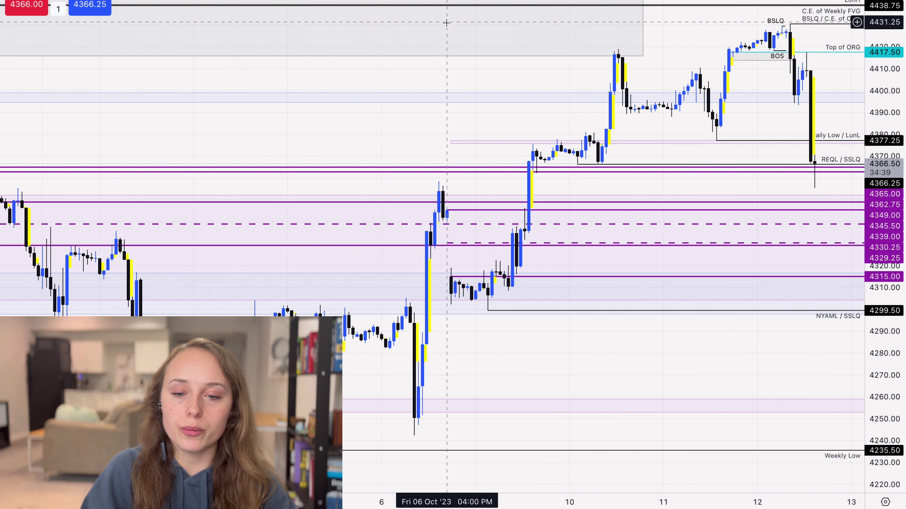
scroll(446, 23, up, 4)
click(555, 112)
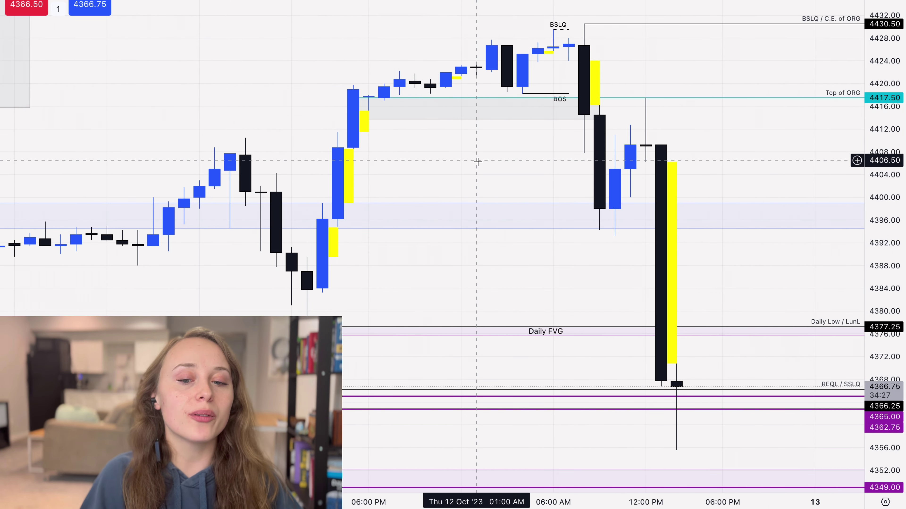
Switch the chart to the 15-minute timeframe, framing the 12 October price action.
text(15)
key(Return)
scroll(600, 184, down, 3)
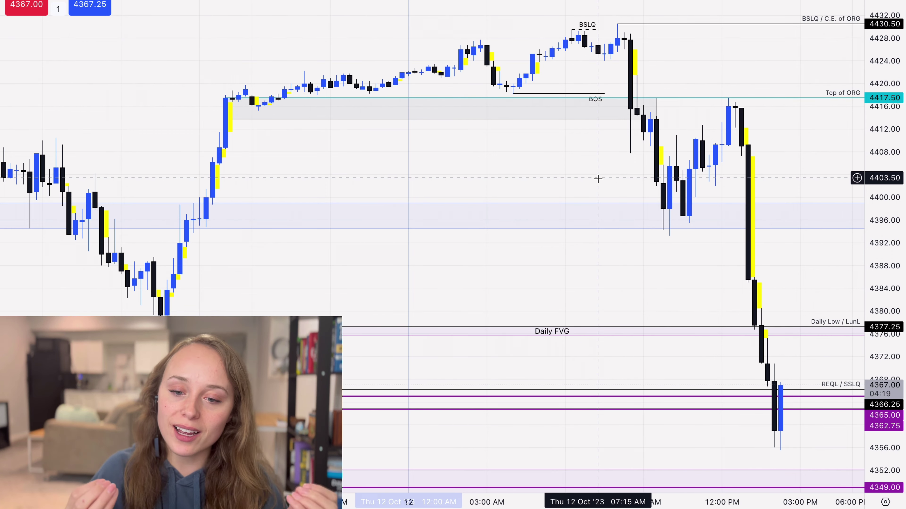
scroll(577, 182, up, 3)
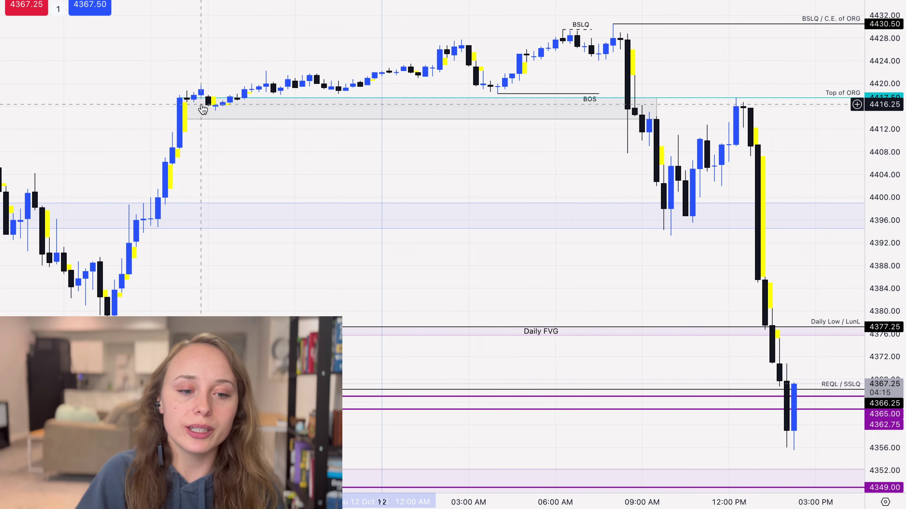
Change the chart session to regular trading hours, framing the gap at the 12 October open.
click(857, 501)
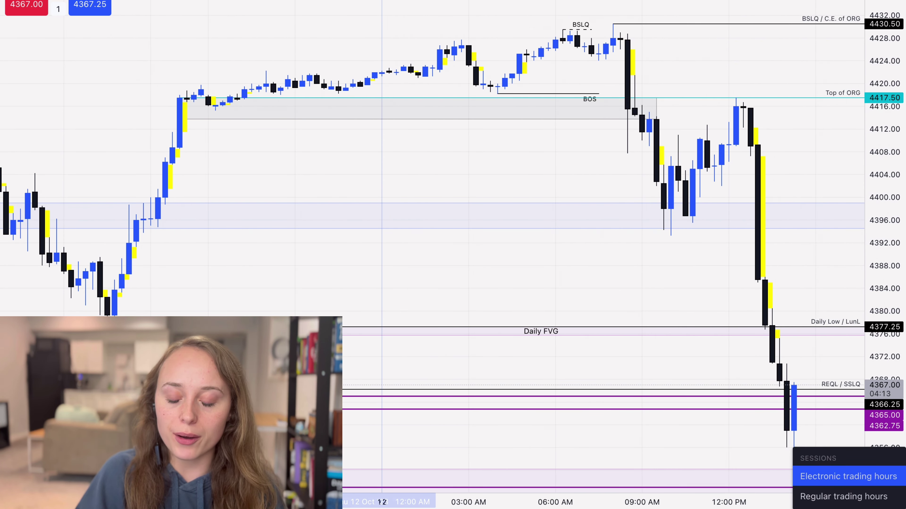
click(857, 496)
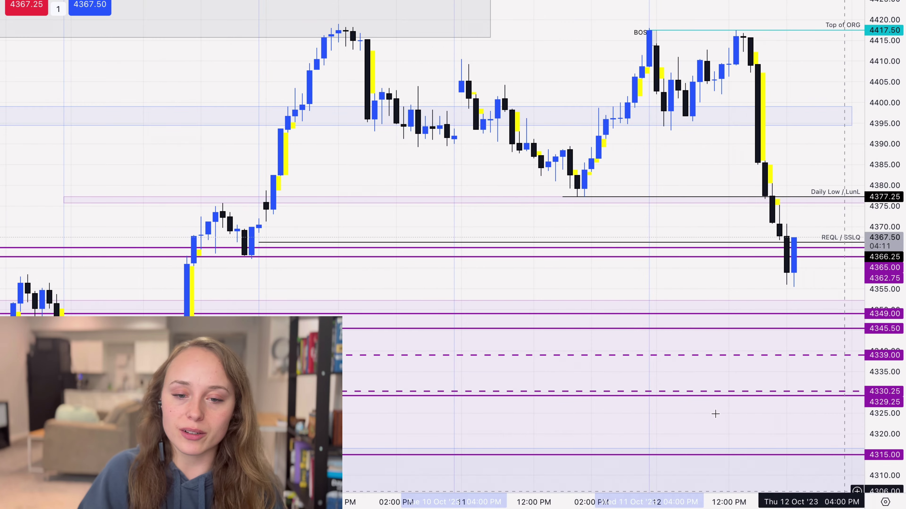
scroll(588, 320, up, 3)
scroll(589, 320, up, 2)
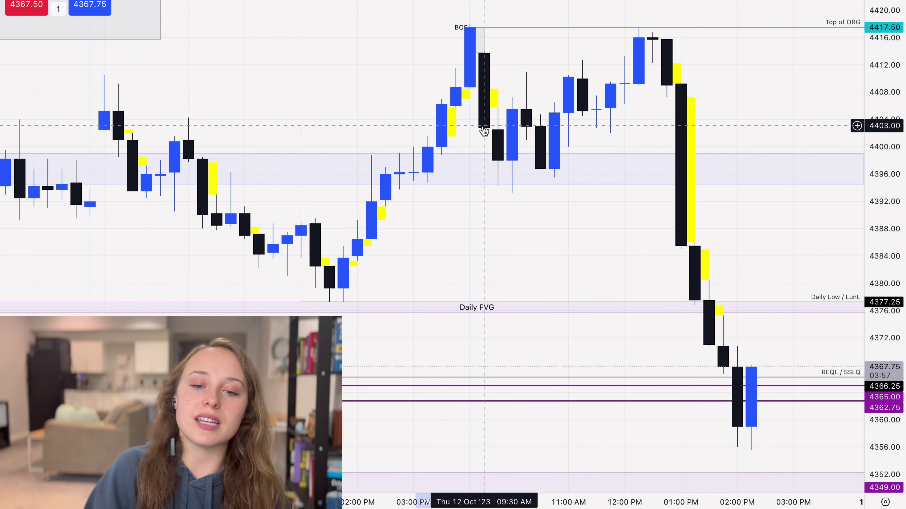
Mark the opening range gap with a rectangle from 4417.50 at the 11 October close to 4413.75 at the 12 October 09:30 AM open.
click(478, 53)
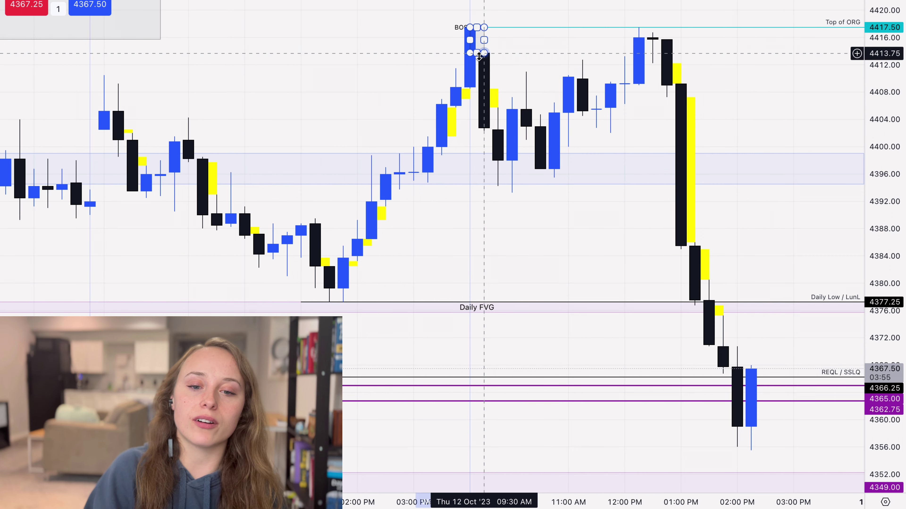
click(483, 64)
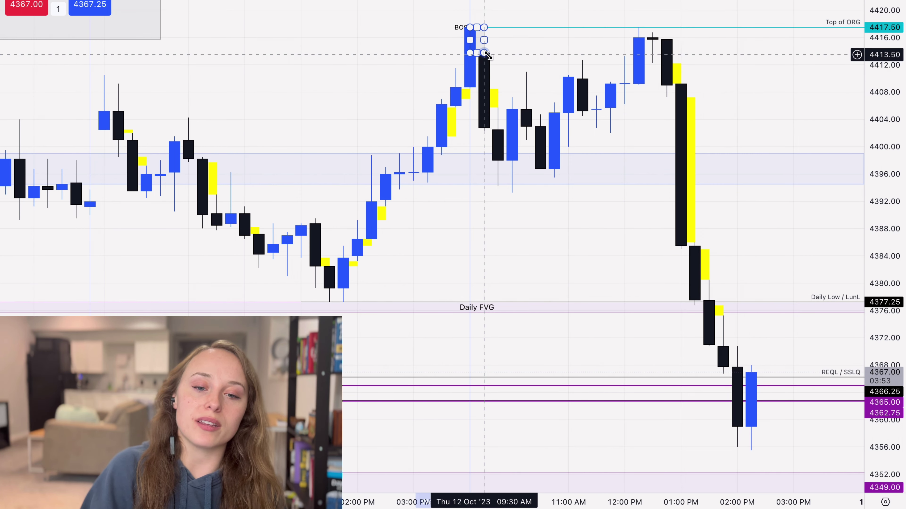
click(480, 37)
click(484, 42)
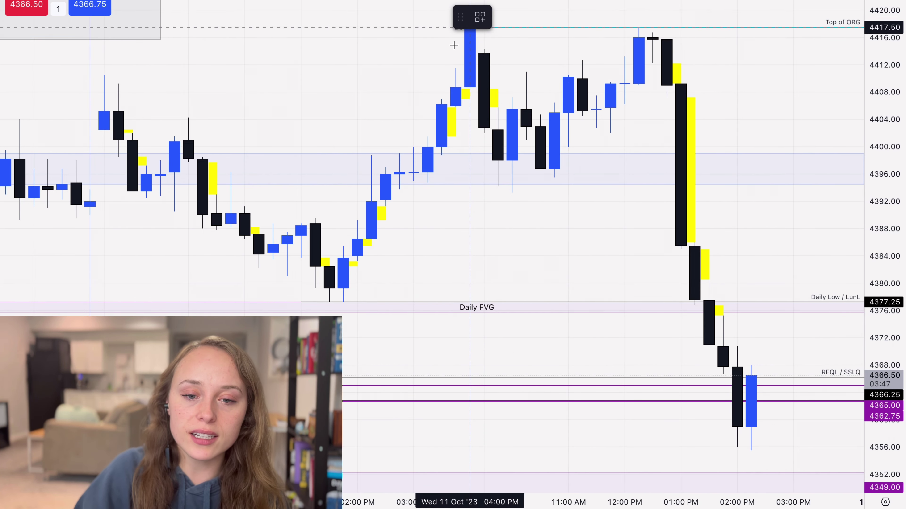
drag(464, 32, 485, 53)
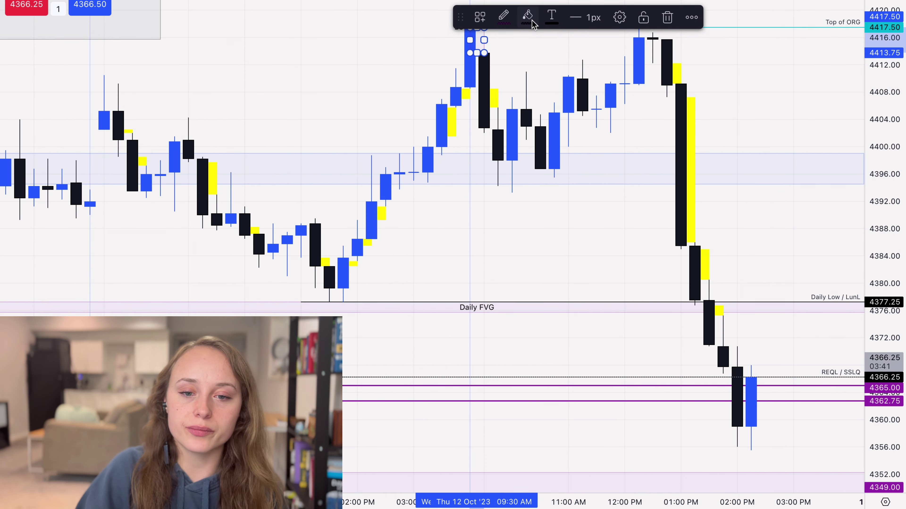
Apply the Black template to the opening gap rectangle and accept its settings.
click(620, 18)
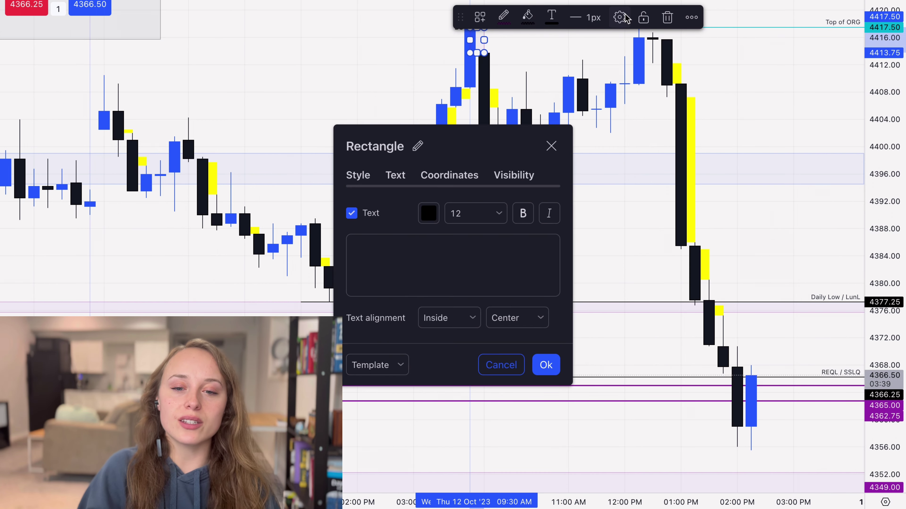
click(374, 371)
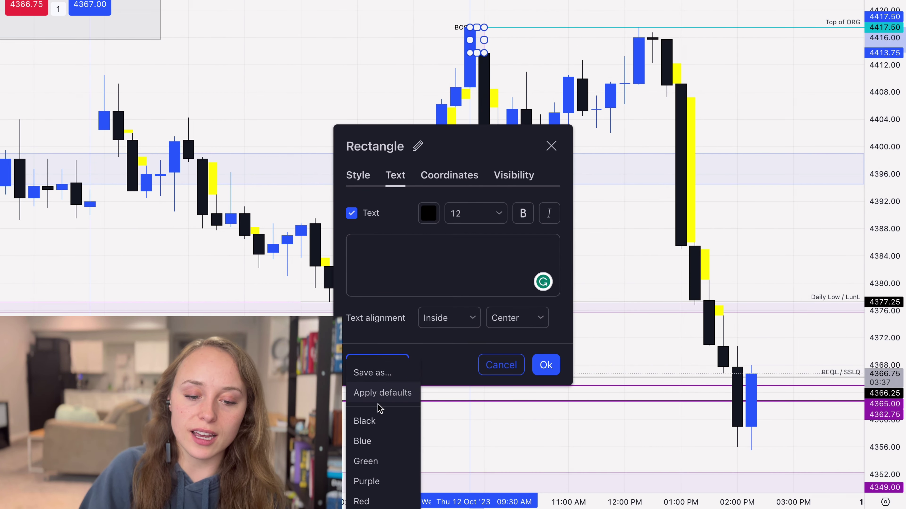
click(380, 425)
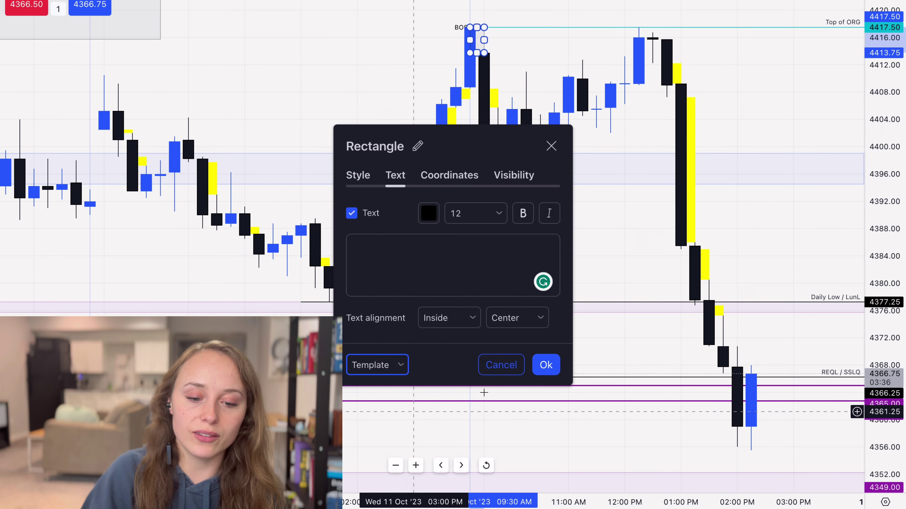
click(545, 365)
click(554, 265)
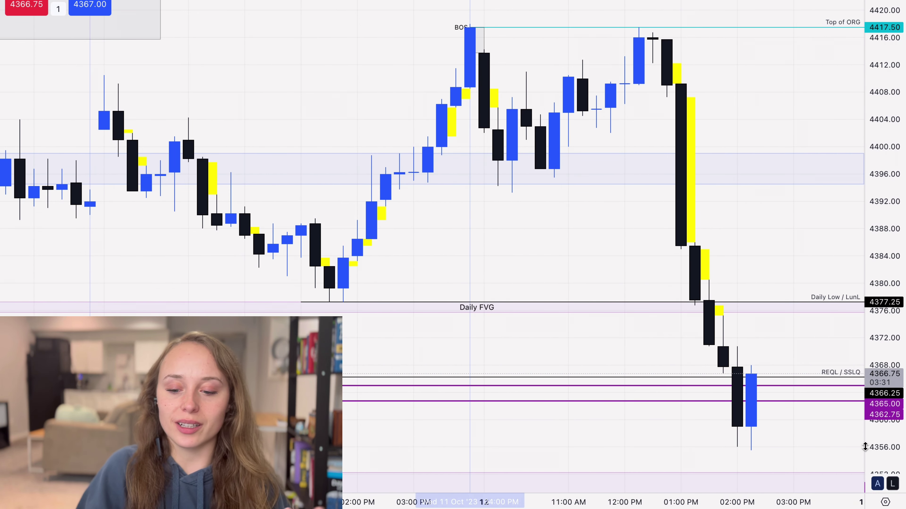
Change the chart session back to electronic trading hours, framing the gap rectangle across the overnight candles.
click(885, 502)
click(860, 478)
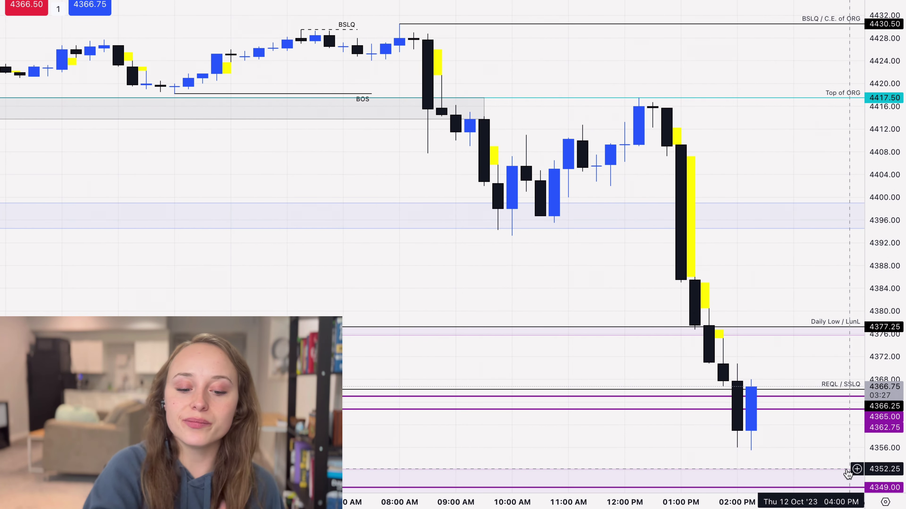
scroll(473, 235, down, 5)
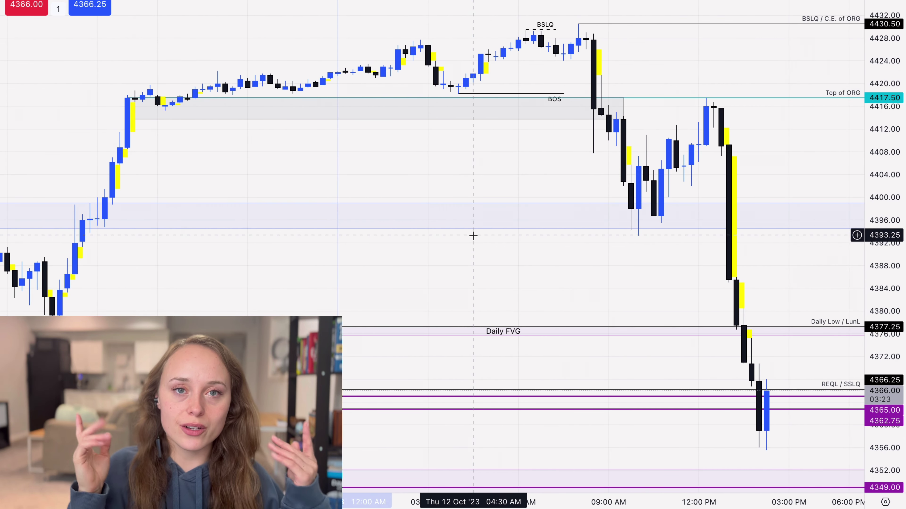
scroll(538, 178, up, 2)
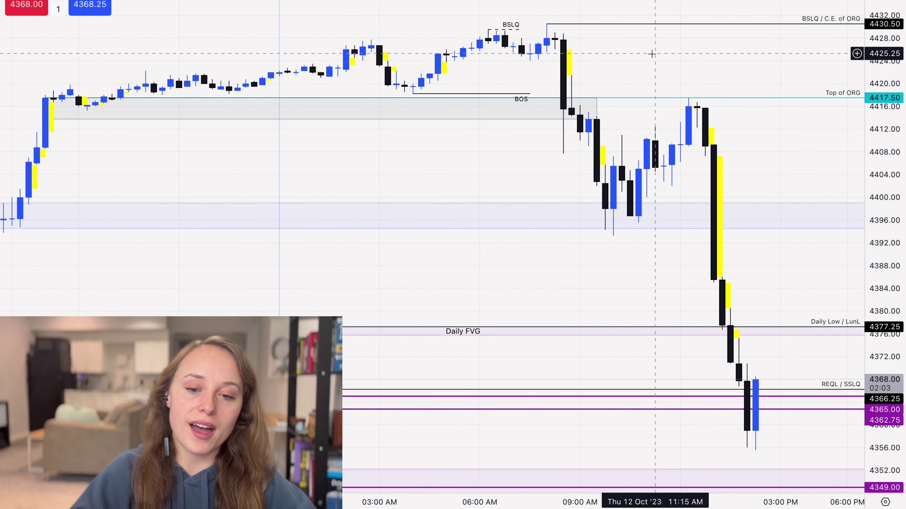
click(141, 96)
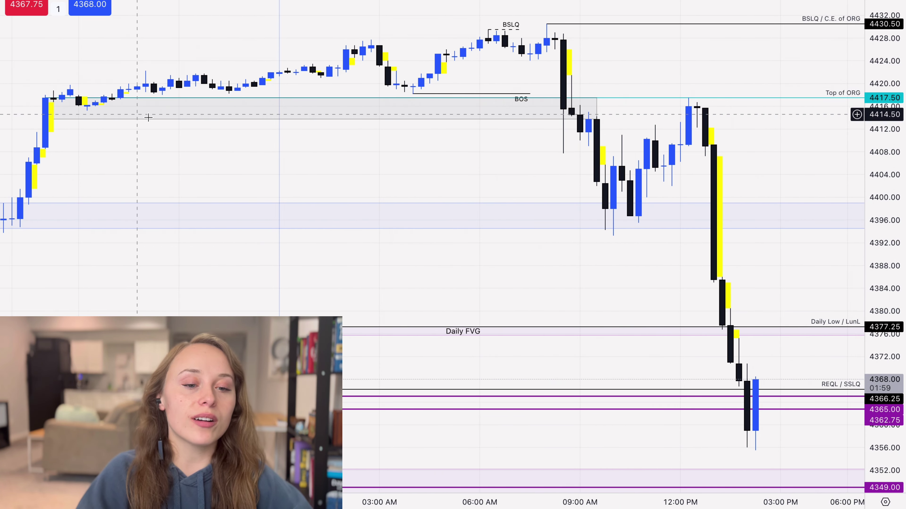
click(600, 144)
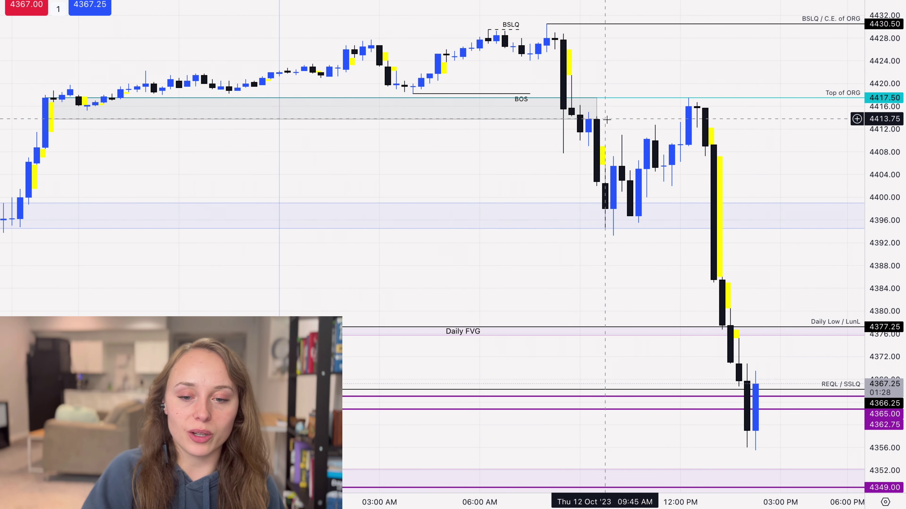
scroll(606, 118, down, 2)
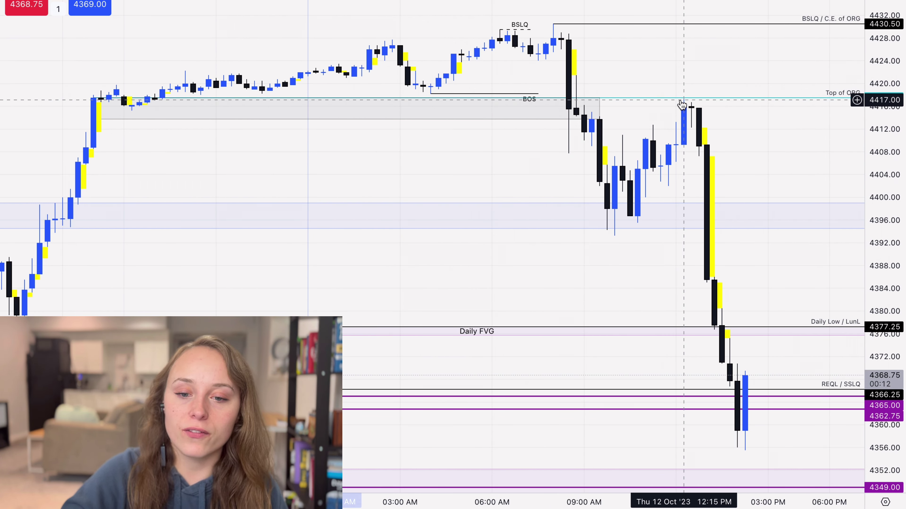
click(599, 97)
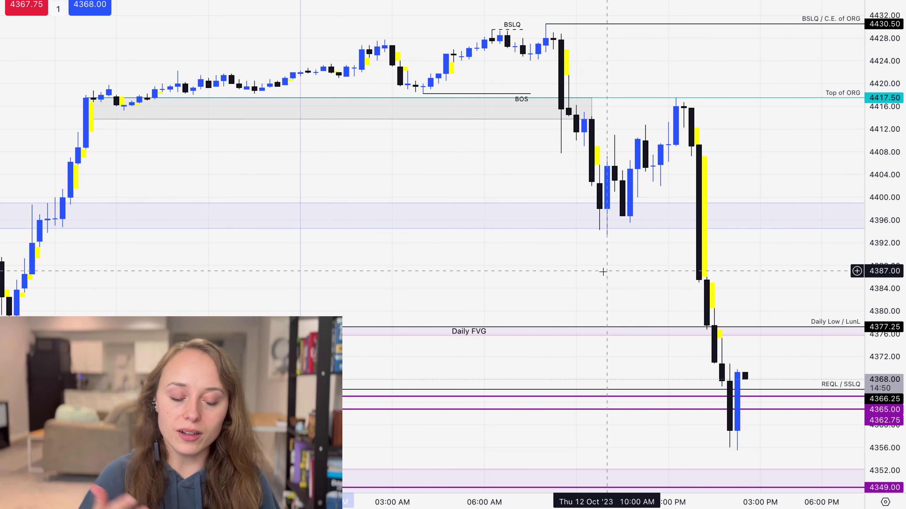
Set the chart to the 5-minute timeframe and switch the symbol to the December 2023 E-mini NASDAQ-100 futures, with the watchlist hidden.
key(5)
key(Return)
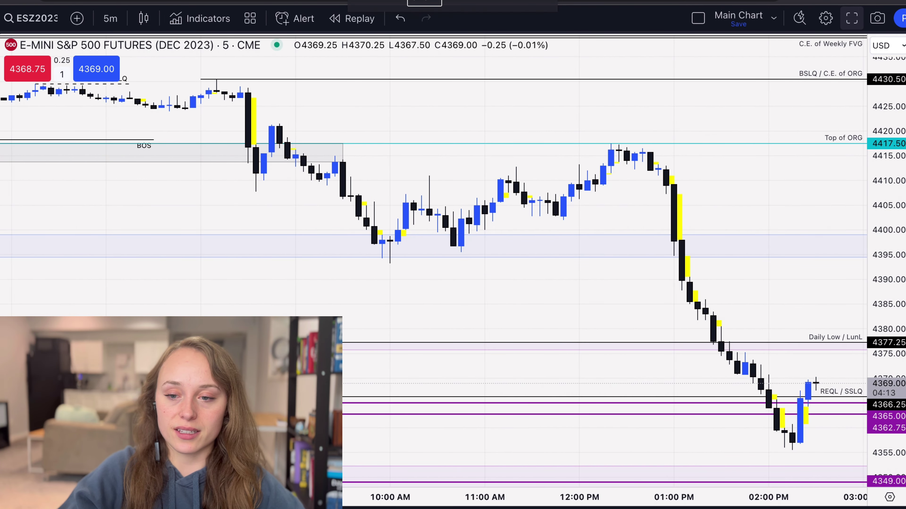
click(904, 50)
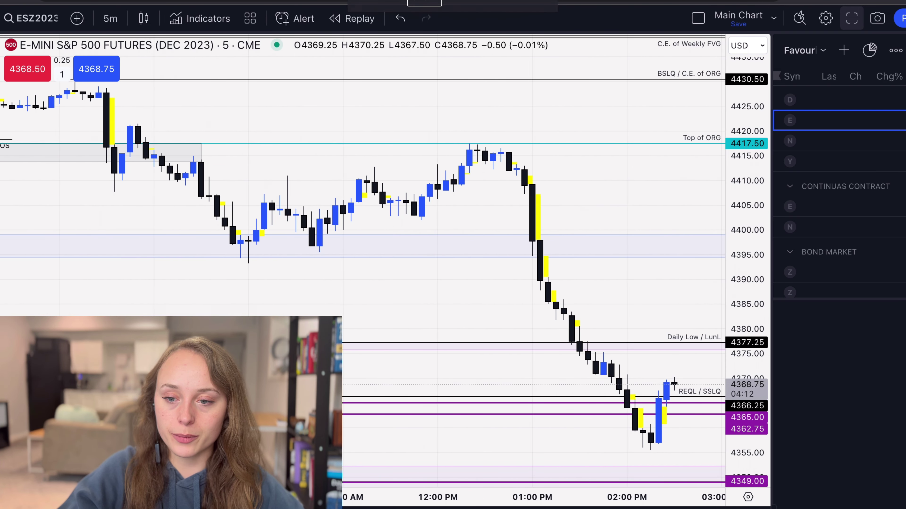
click(849, 142)
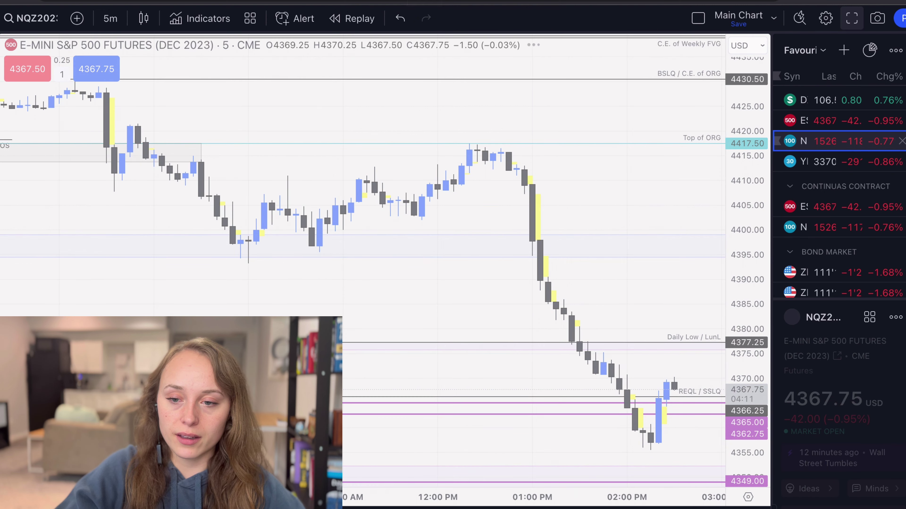
click(905, 50)
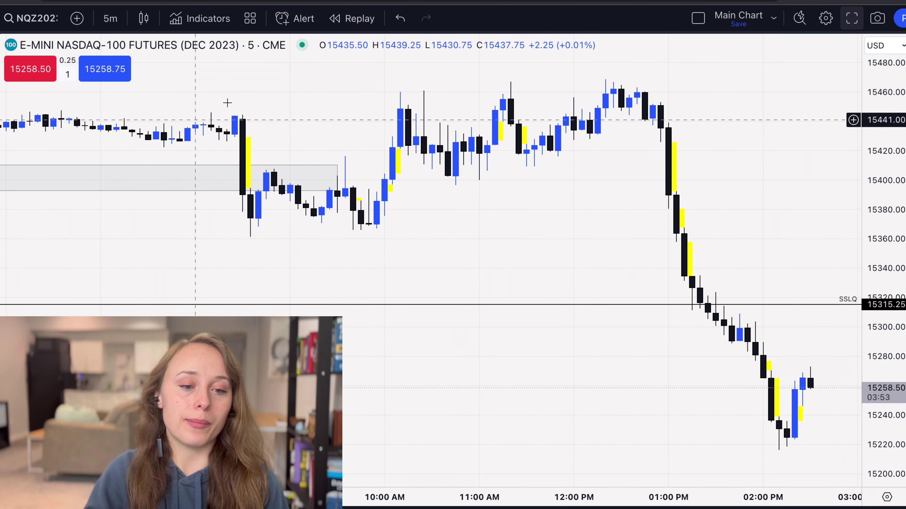
scroll(227, 102, down, 2)
scroll(227, 102, down, 3)
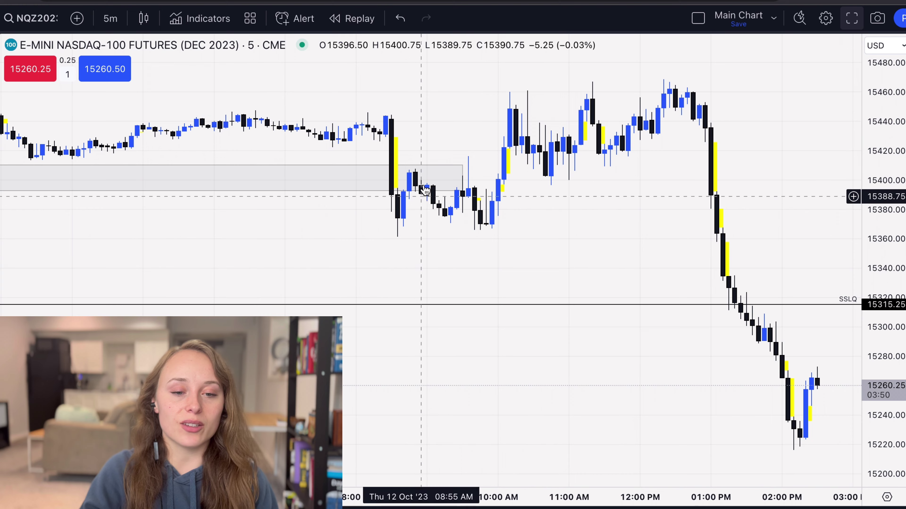